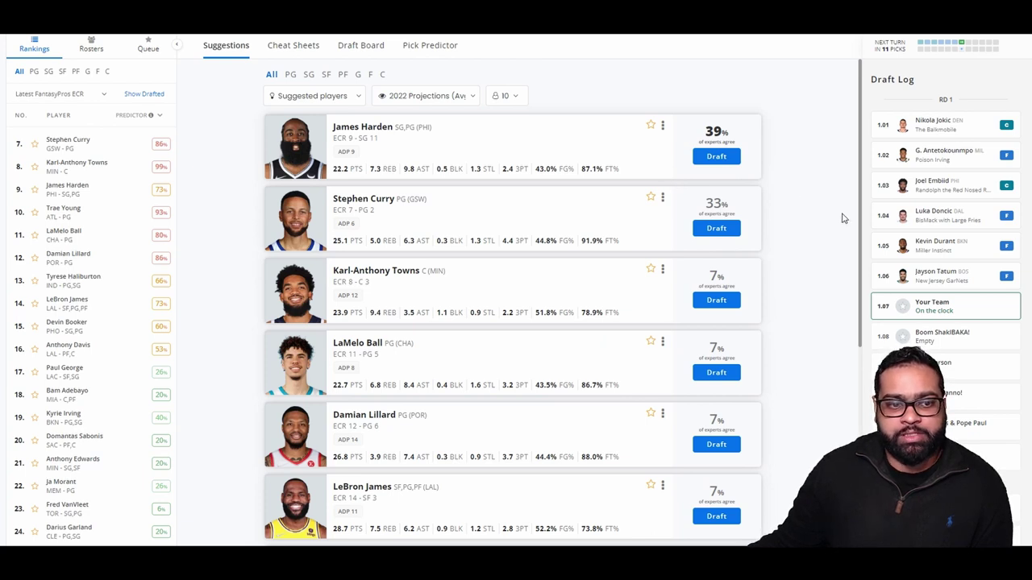
# Step: Draft James Harden in round 1 and Devin Booker in round 2, checking the draft board between the two picks
pyautogui.click(717, 157)
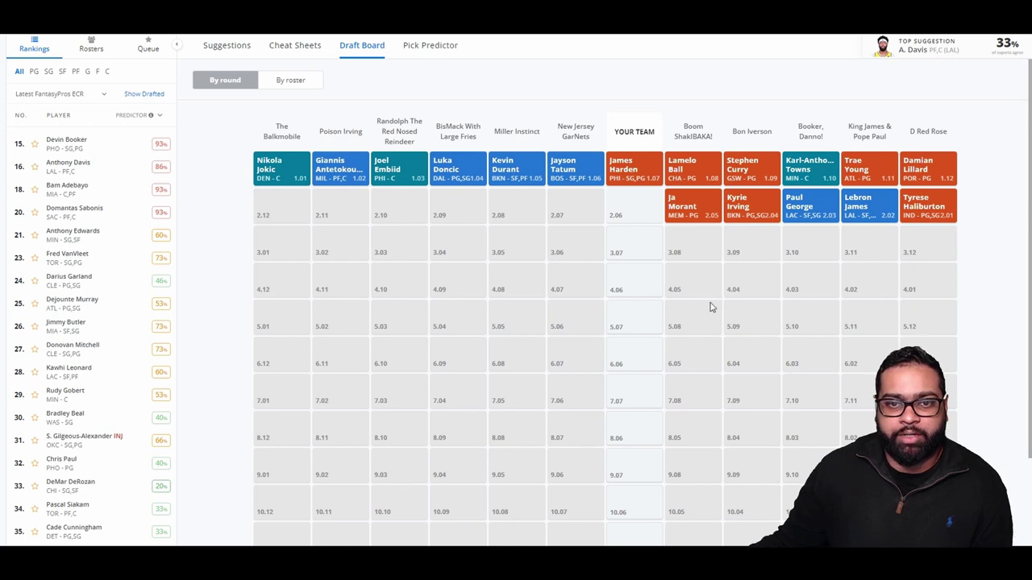
pyautogui.click(222, 47)
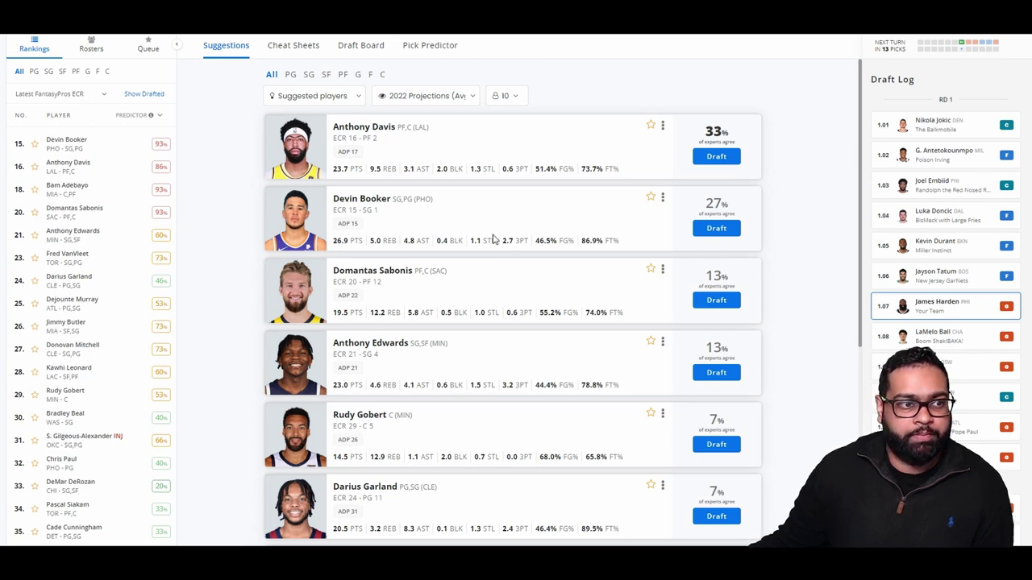
pyautogui.click(353, 47)
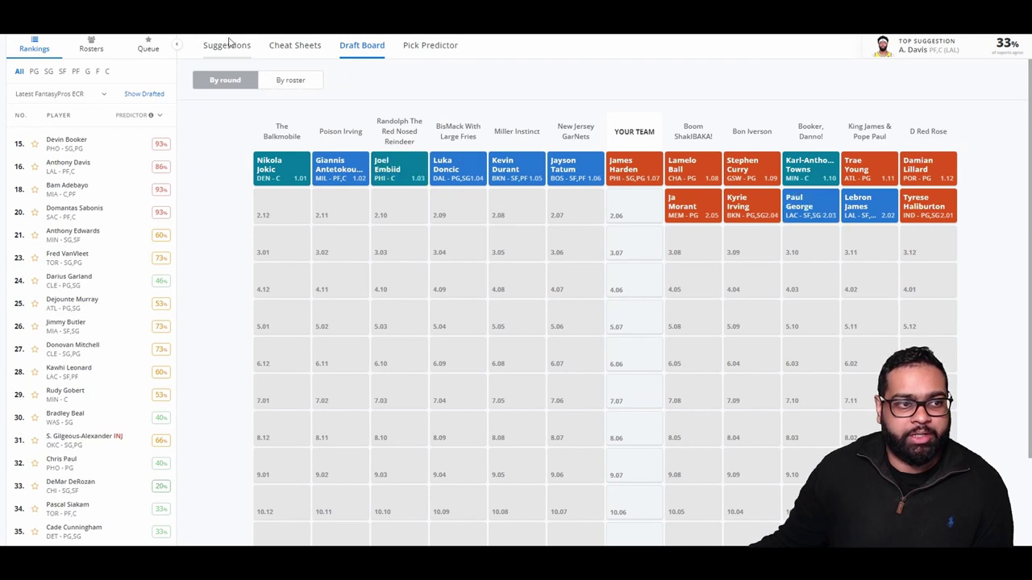
pyautogui.click(229, 47)
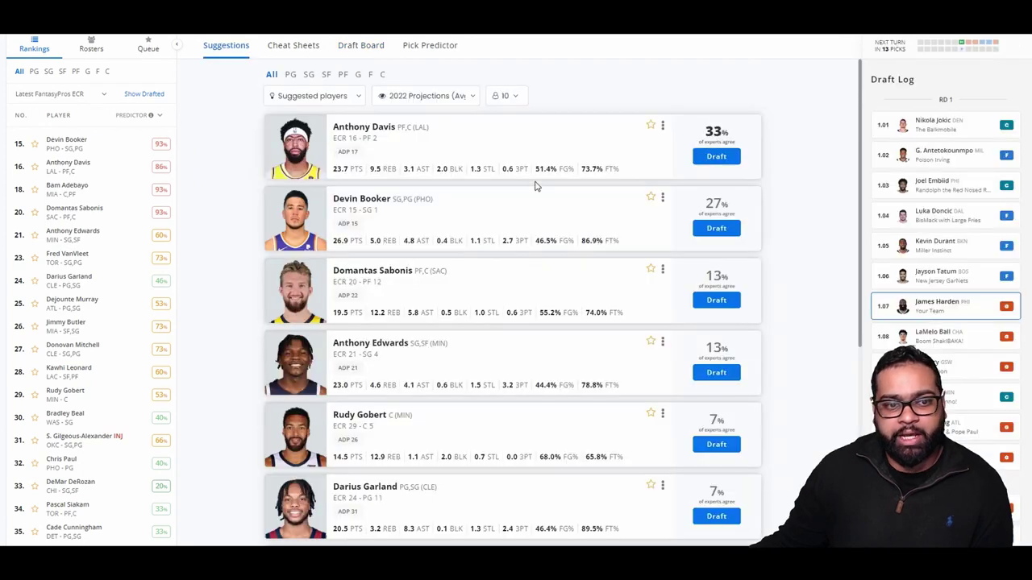
pyautogui.click(712, 230)
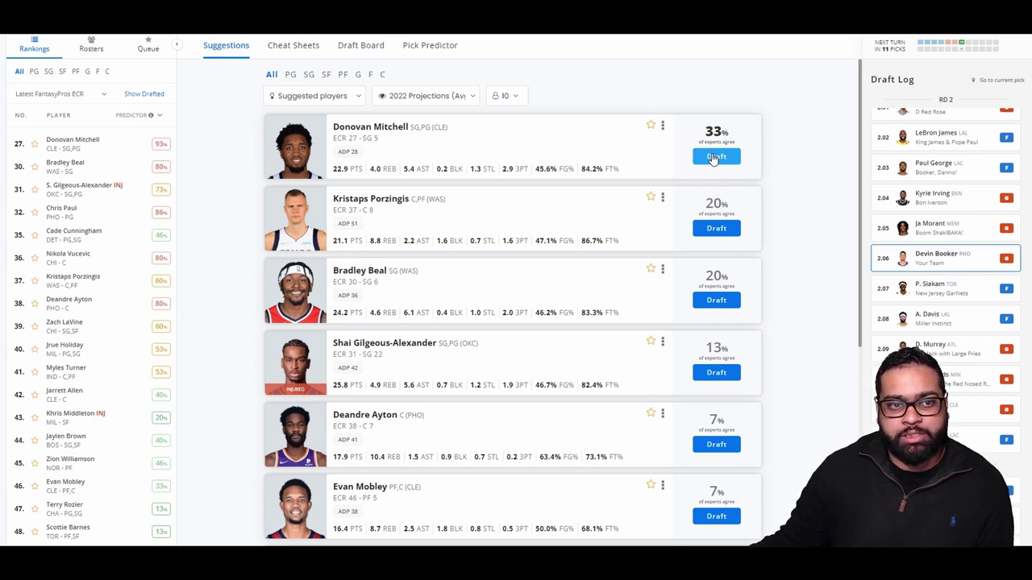
# Step: Draft Donovan Mitchell in round 3 and, after comparing the suggested players, Khris Middleton in round 4
pyautogui.click(714, 157)
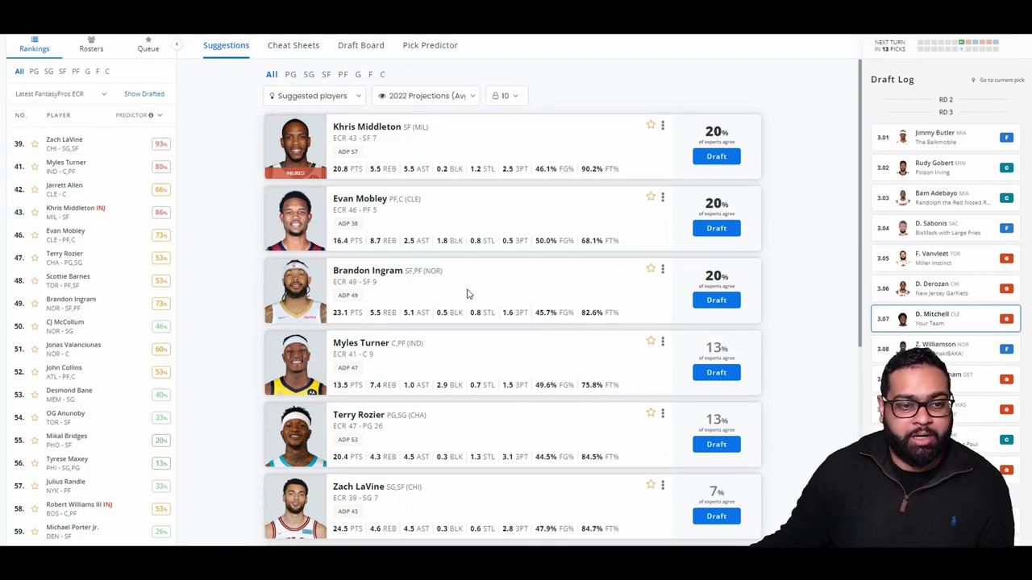
pyautogui.scroll(-1, 464, 294)
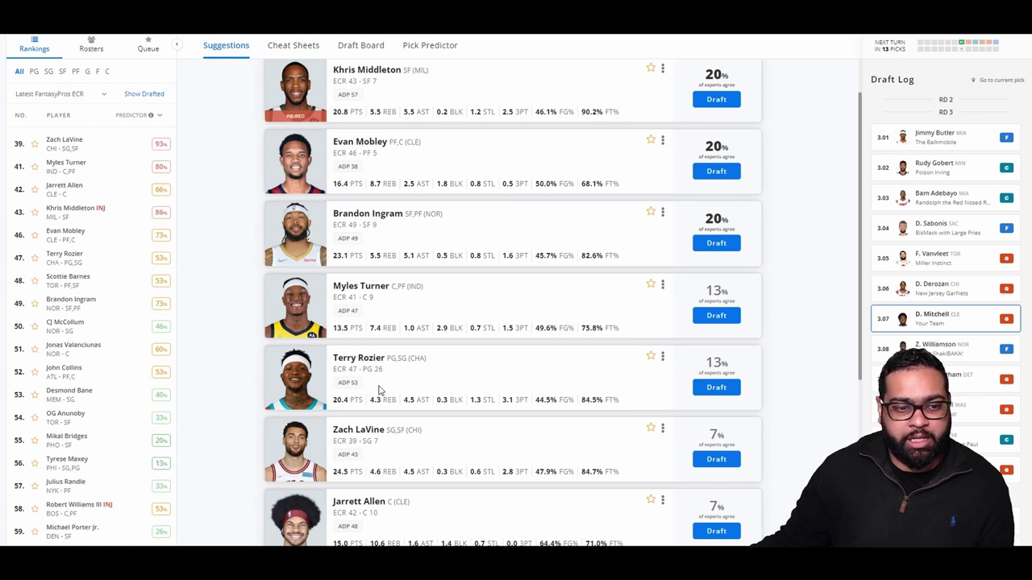
pyautogui.scroll(-1, 433, 370)
pyautogui.scroll(2, 421, 398)
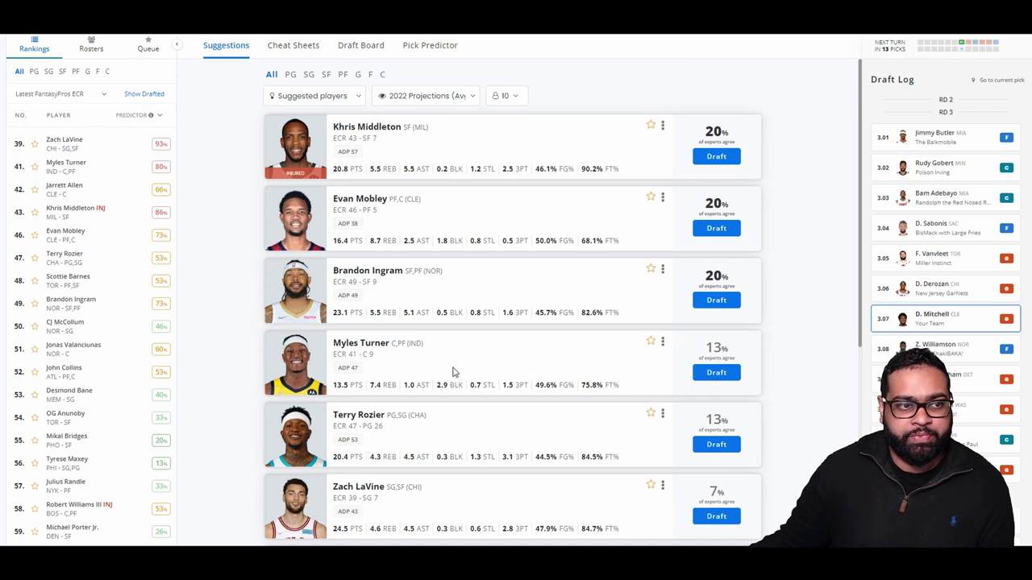
pyautogui.scroll(-1, 461, 363)
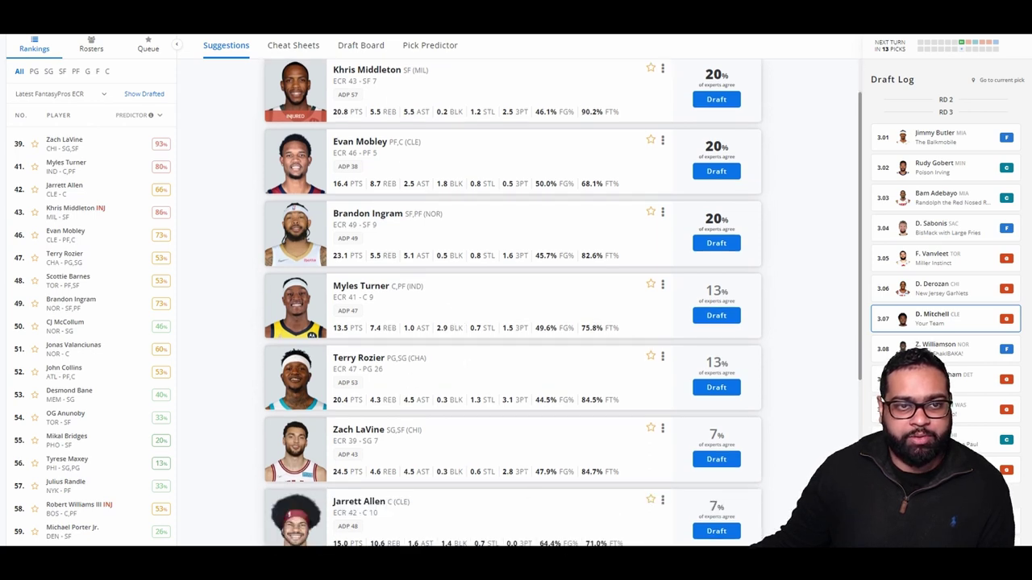
pyautogui.scroll(1, 530, 466)
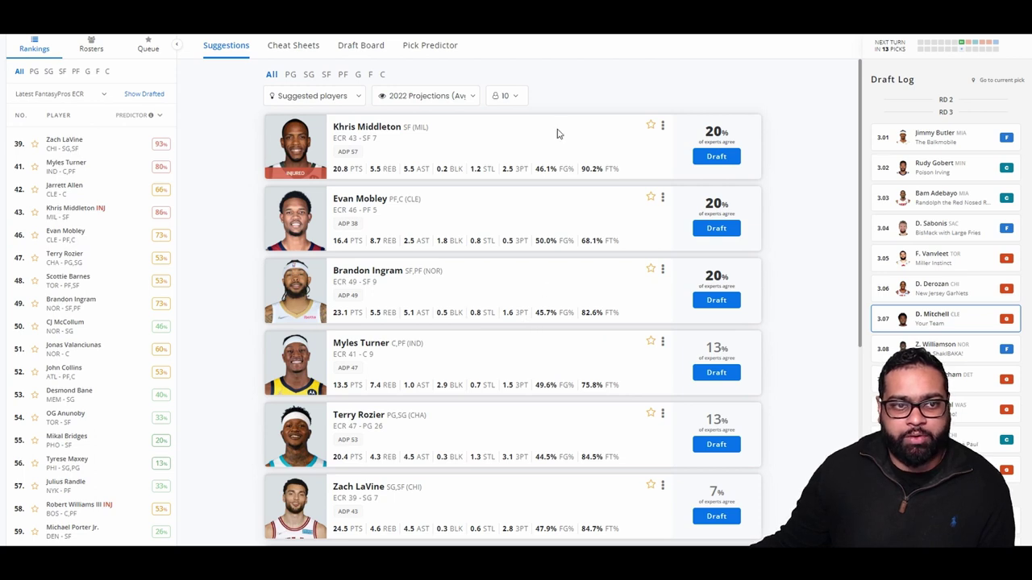
pyautogui.click(714, 156)
# Step: Check the draft board by roster for open positions and draft center Jakob Poeltl in round 5
pyautogui.click(377, 48)
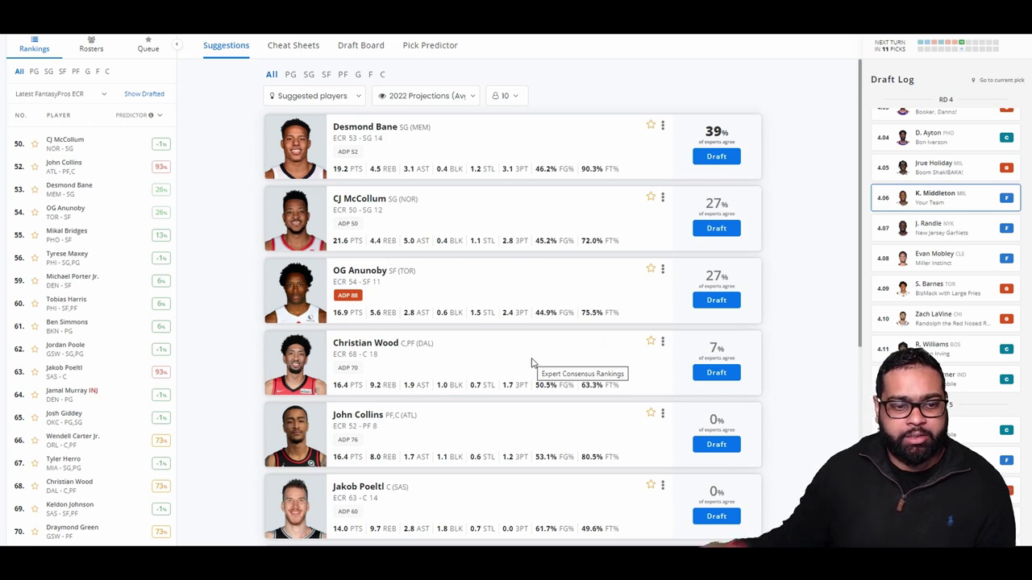
pyautogui.scroll(-5, 531, 363)
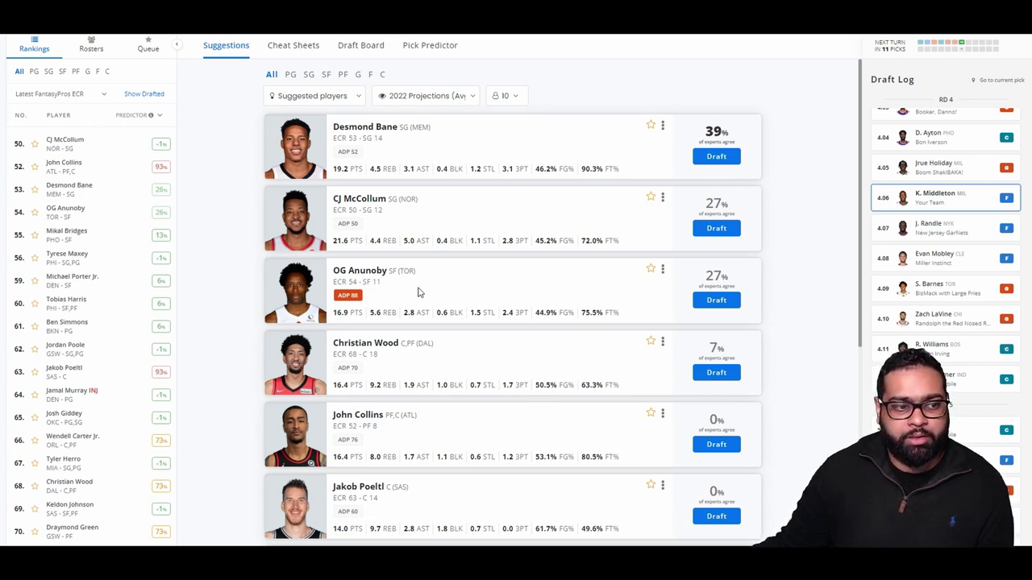
pyautogui.scroll(-1, 422, 419)
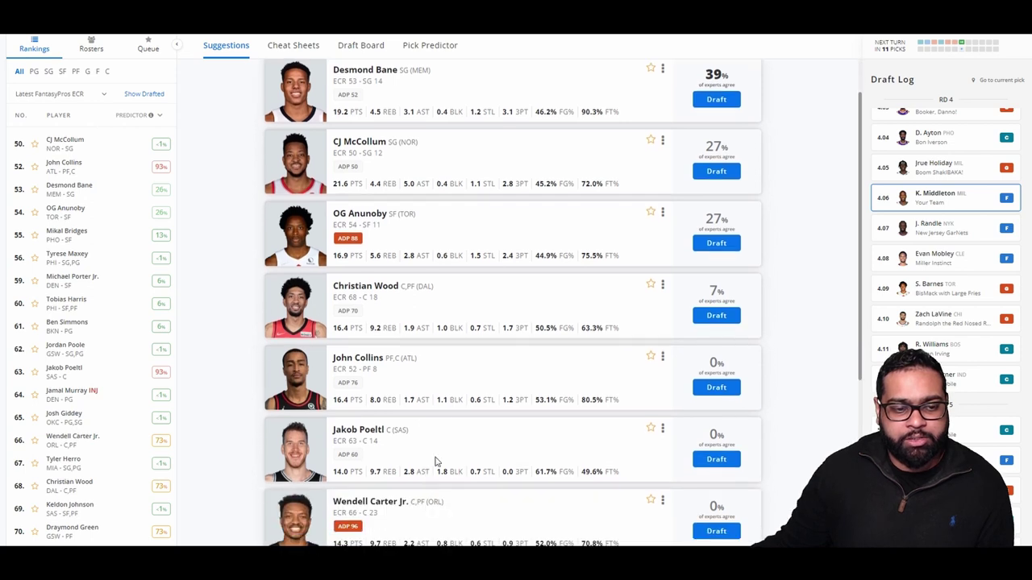
pyautogui.scroll(-2, 457, 411)
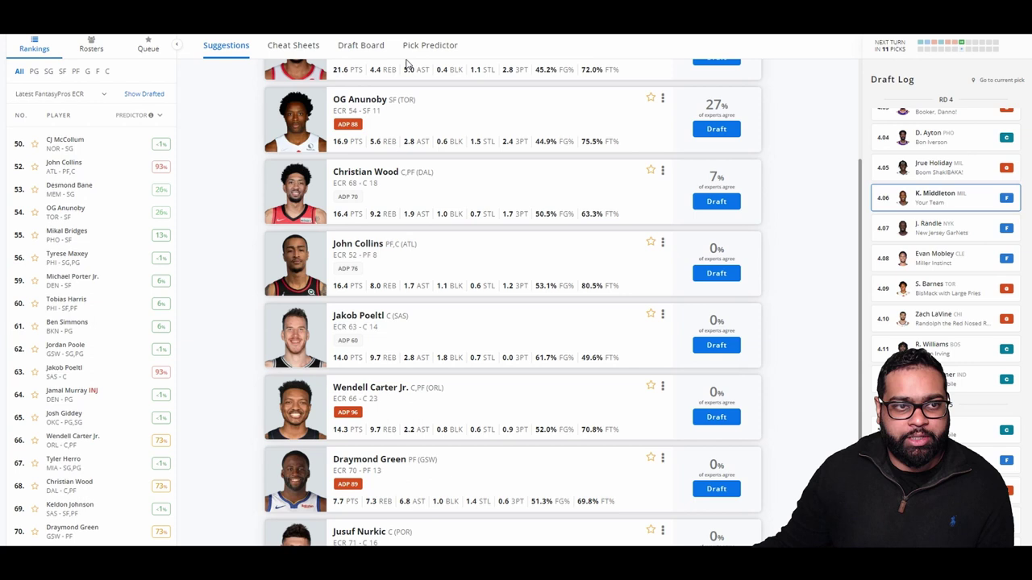
pyautogui.scroll(3, 334, 125)
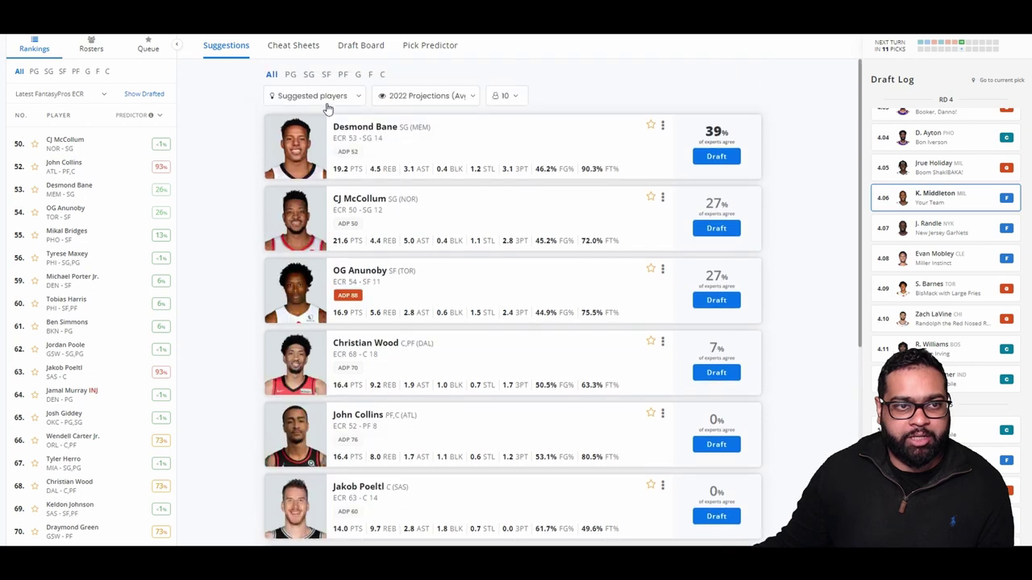
pyautogui.click(351, 46)
pyautogui.click(291, 81)
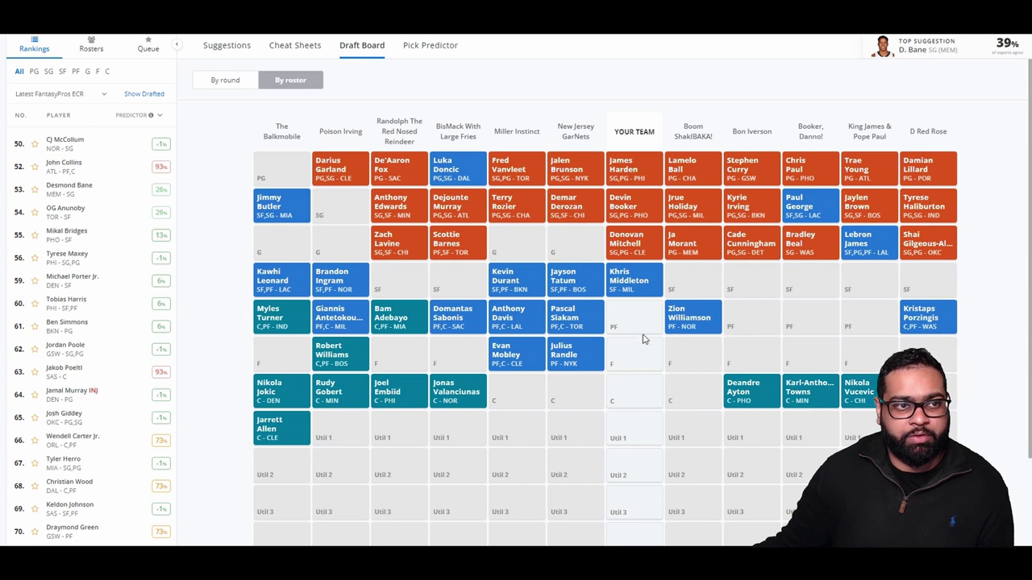
pyautogui.click(226, 46)
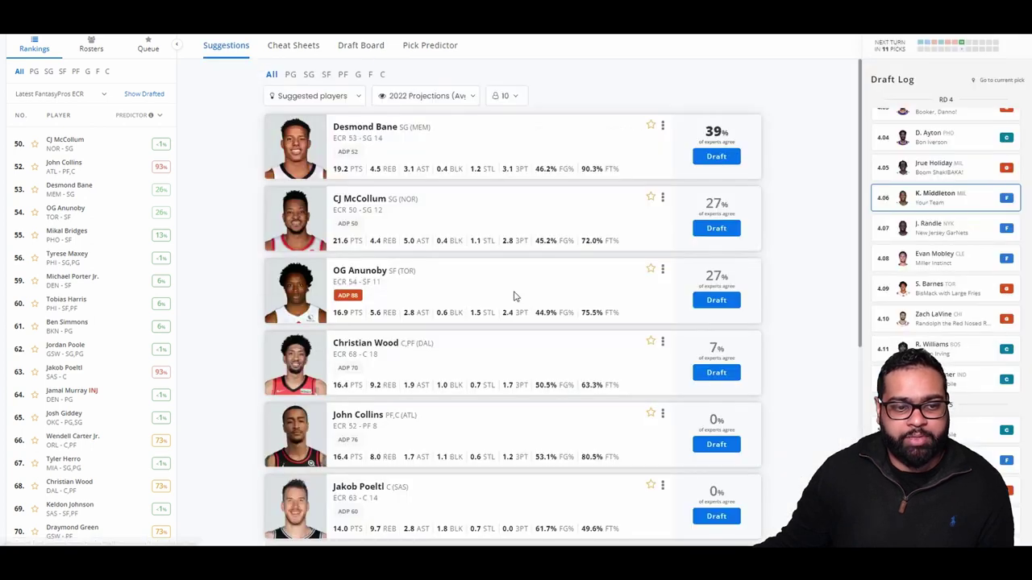
pyautogui.scroll(-2, 505, 382)
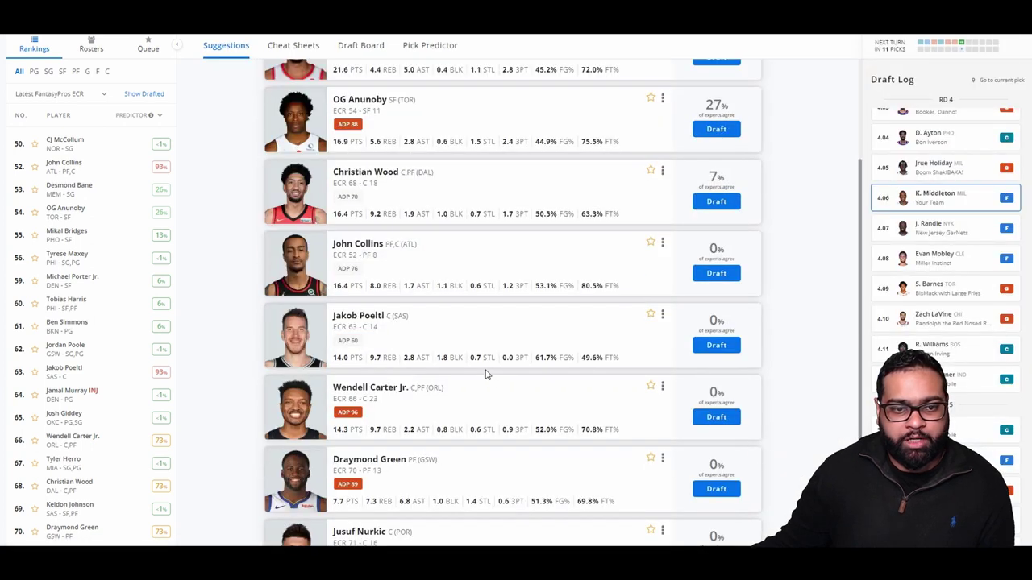
pyautogui.click(714, 355)
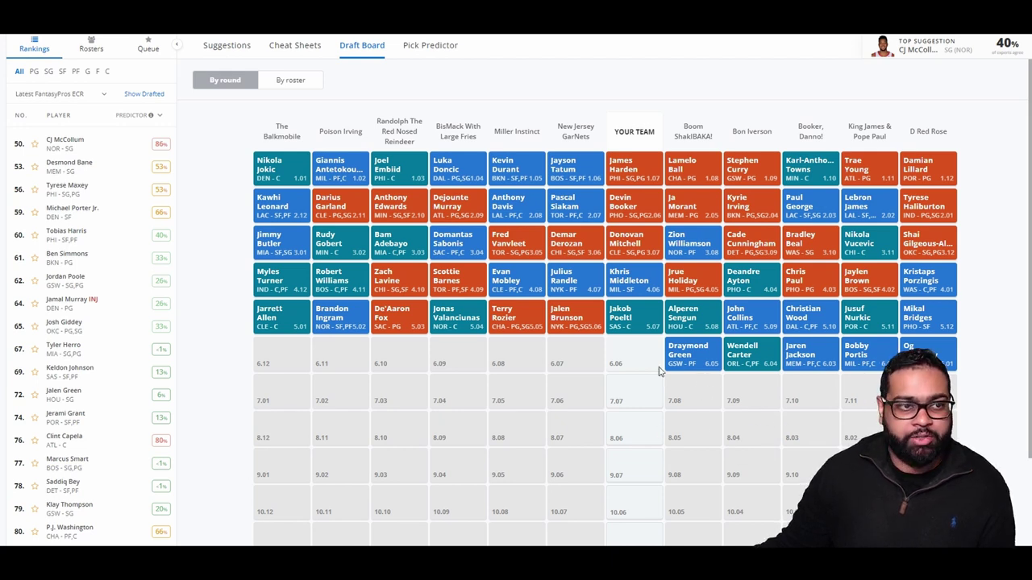
# Step: Compare the suggested players for round 6 and draft CJ McCollum
pyautogui.click(226, 45)
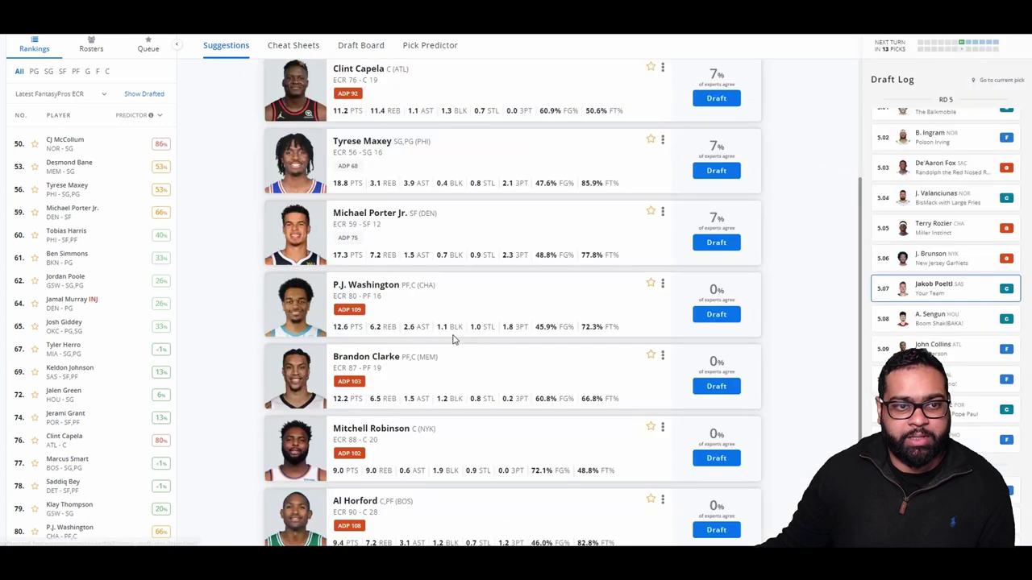
pyautogui.scroll(3, 453, 339)
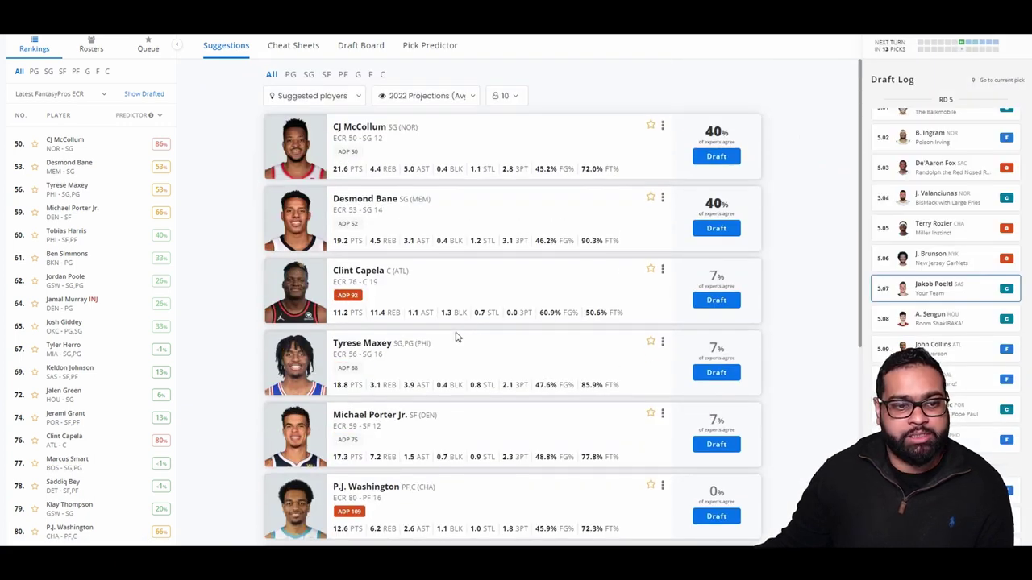
pyautogui.scroll(-1, 455, 327)
pyautogui.scroll(1, 454, 325)
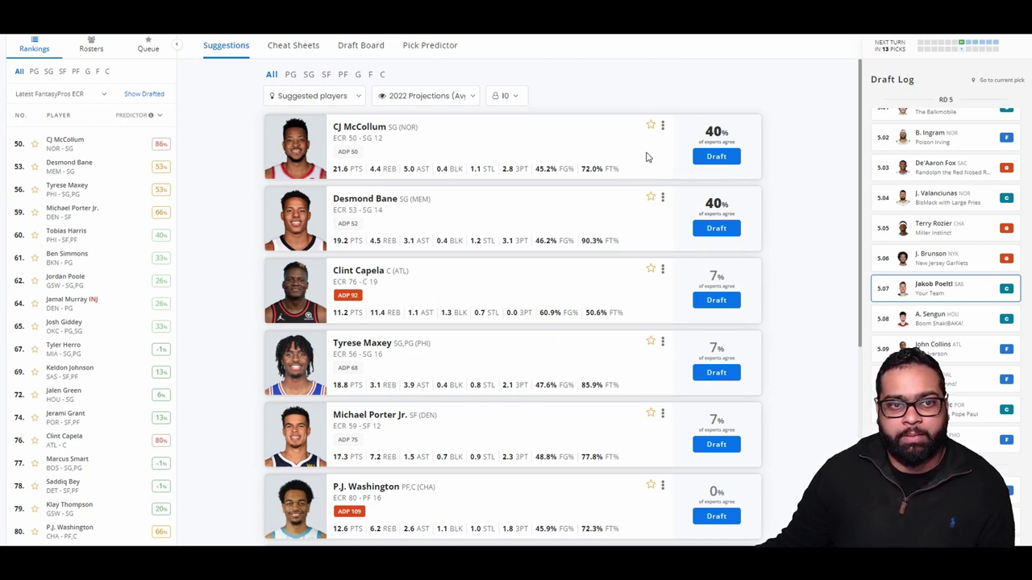
pyautogui.click(716, 156)
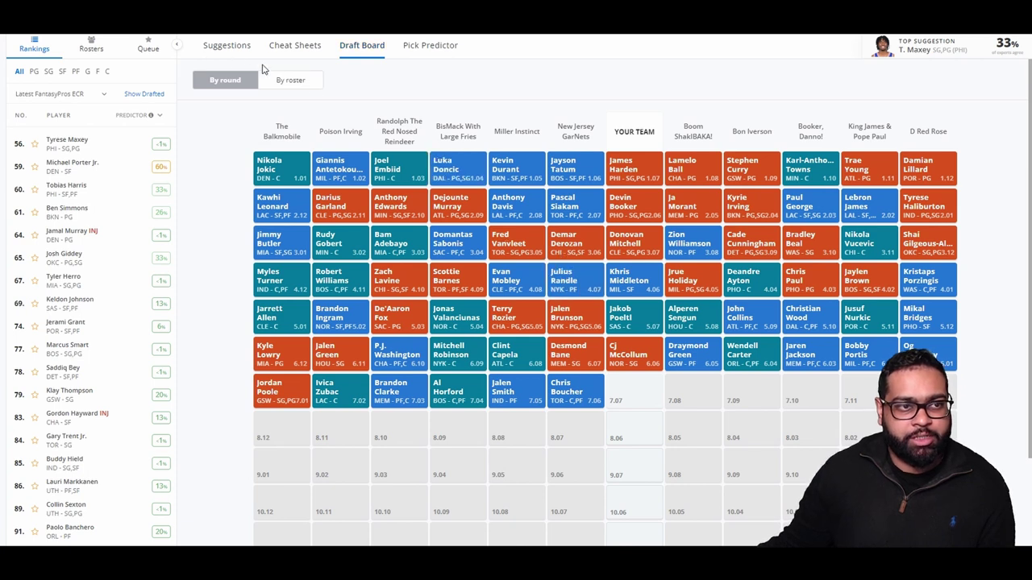
# Step: Look through the suggested players for round 7 and draft Josh Giddey
pyautogui.click(227, 47)
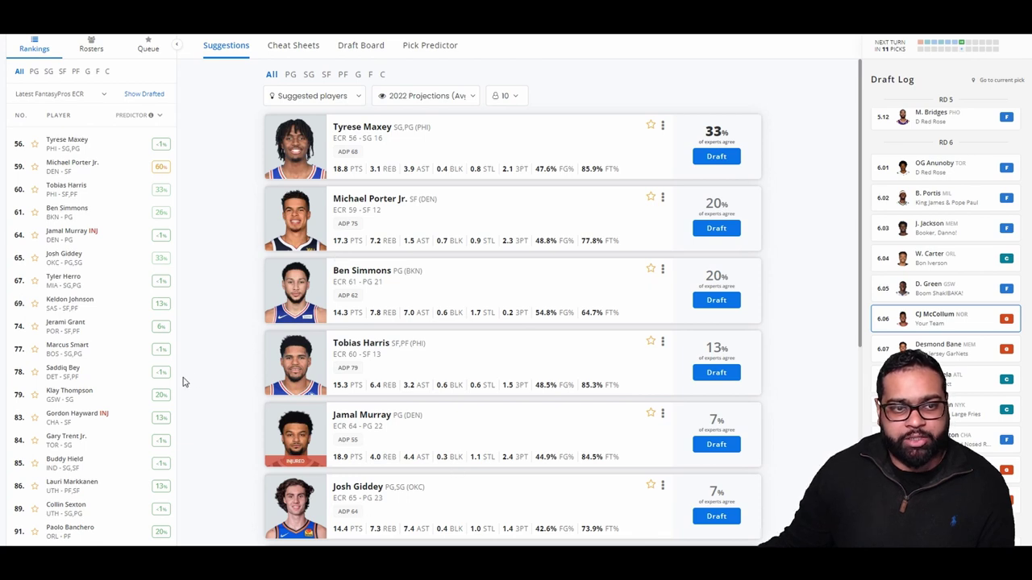
pyautogui.scroll(-5, 229, 352)
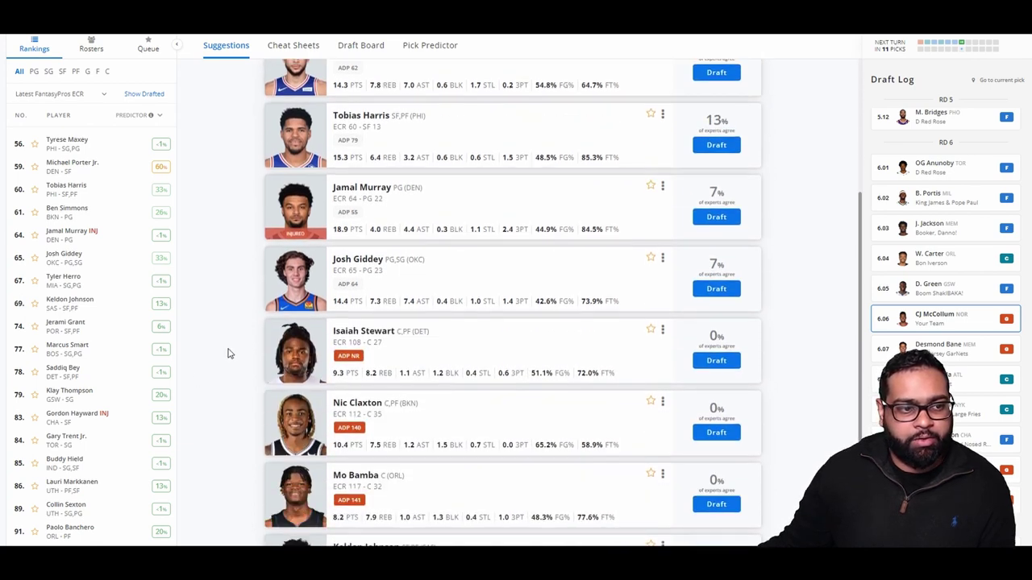
pyautogui.scroll(5, 229, 352)
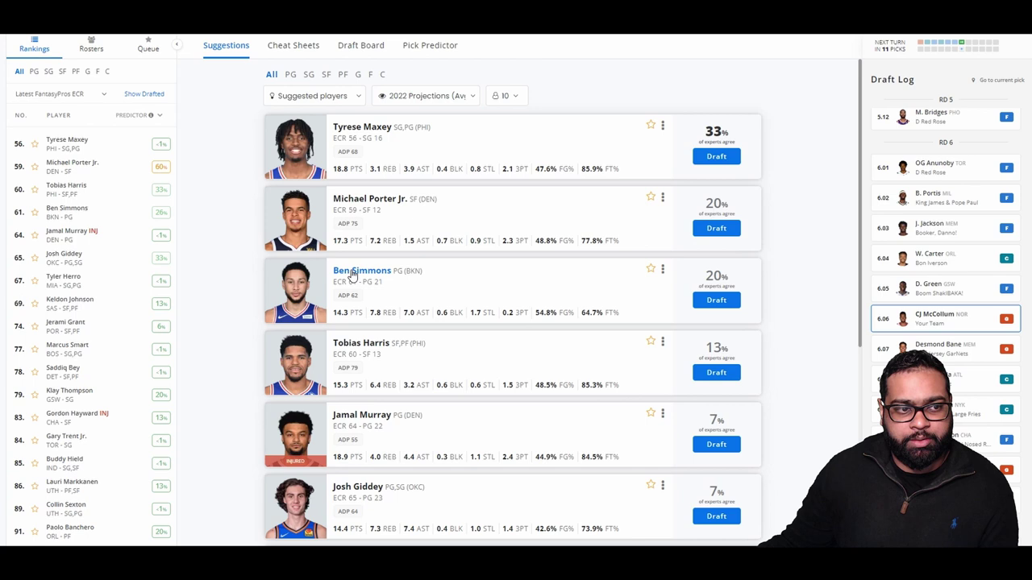
pyautogui.scroll(-2, 338, 358)
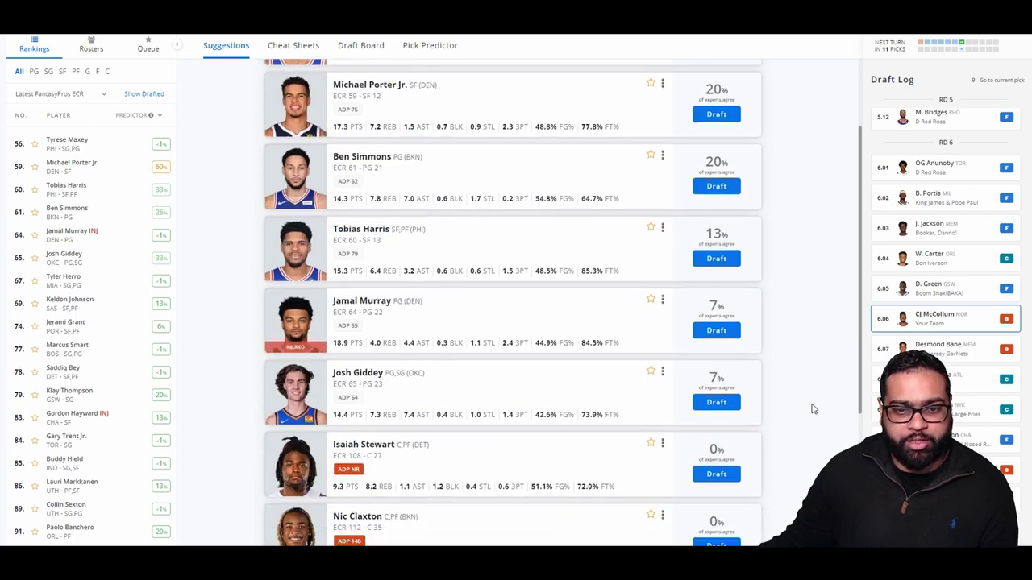
pyautogui.click(714, 402)
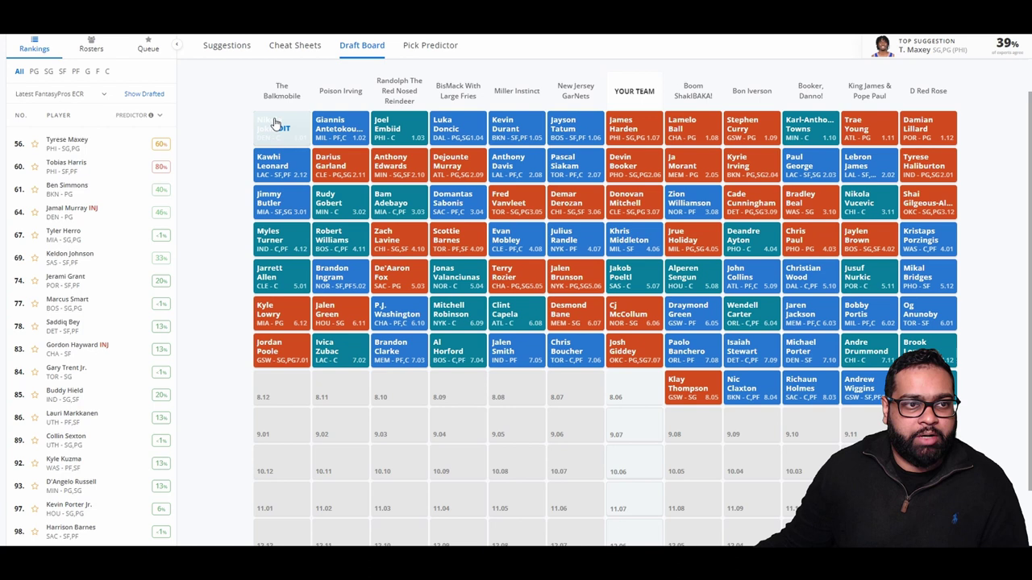
# Step: Check the team's open slots on the draft board by roster and draft forward Tobias Harris in round 8
pyautogui.click(225, 47)
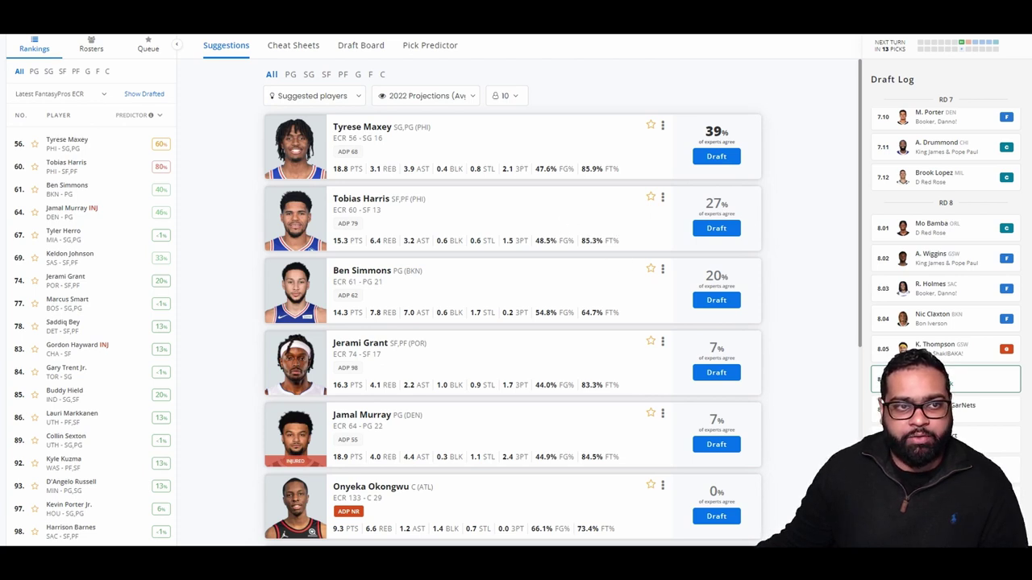
pyautogui.click(346, 46)
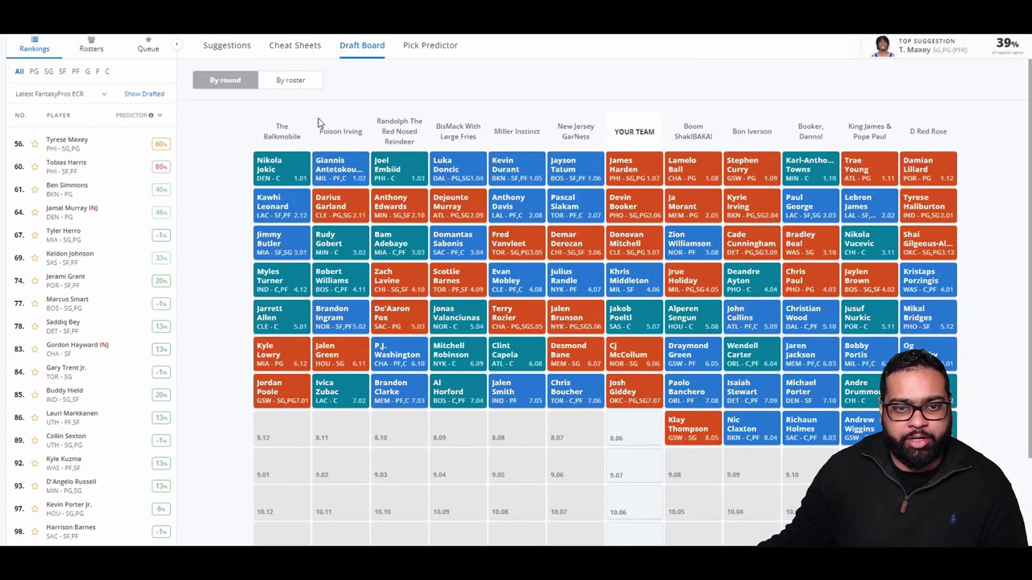
pyautogui.click(302, 79)
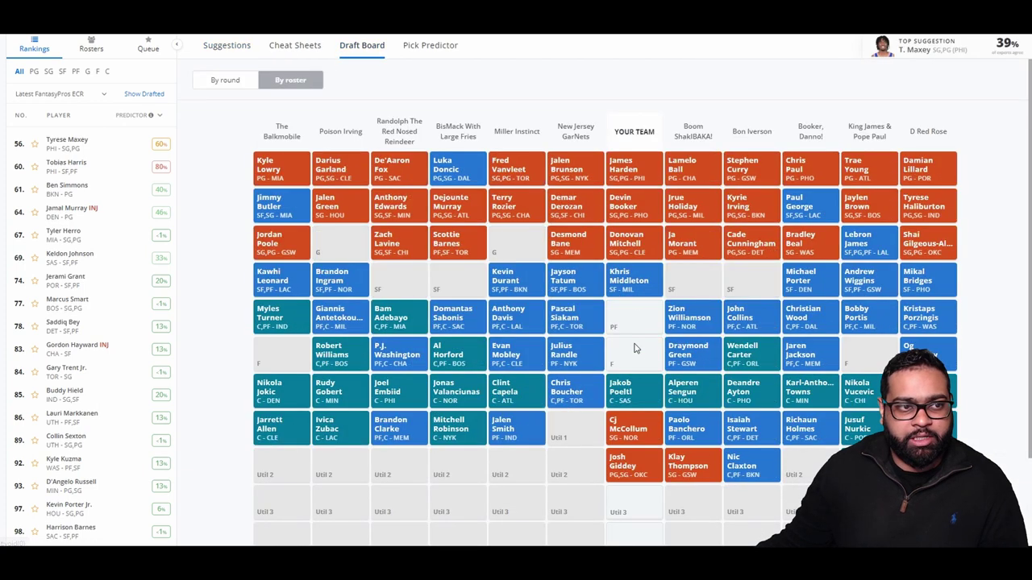
pyautogui.click(228, 48)
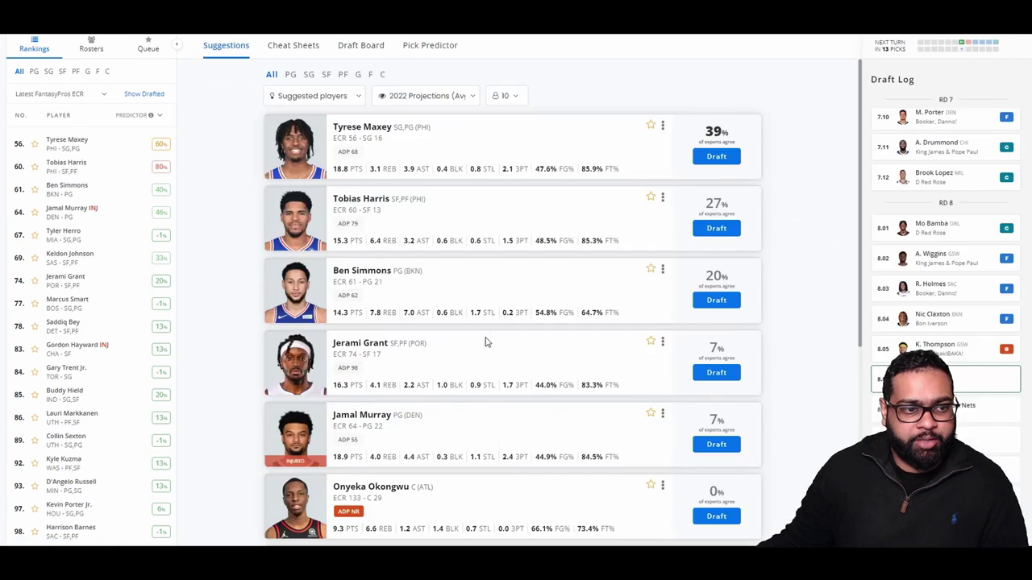
pyautogui.click(714, 228)
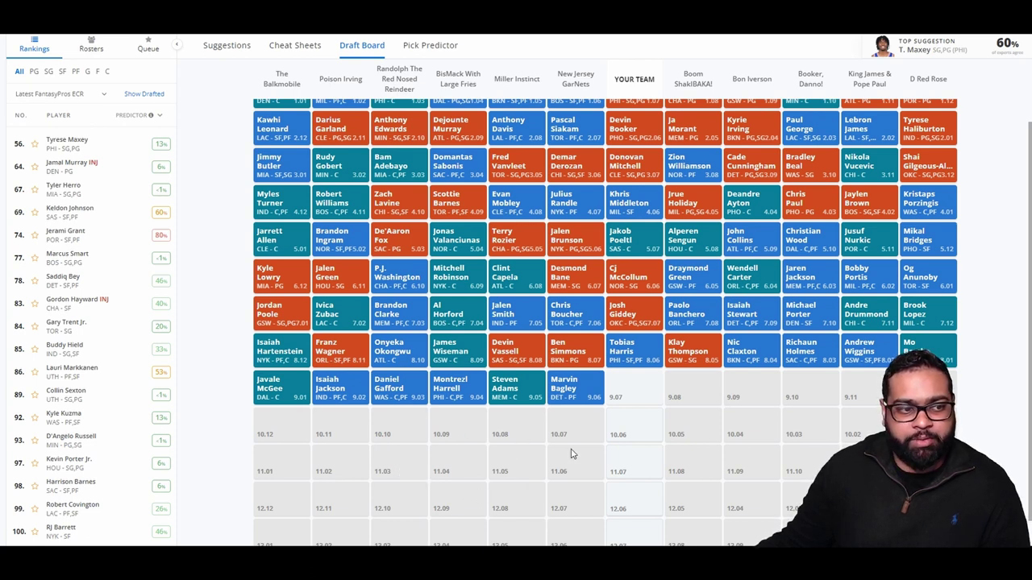
# Step: Look through the suggested players for round 9 and draft forward Keldon Johnson
pyautogui.click(235, 47)
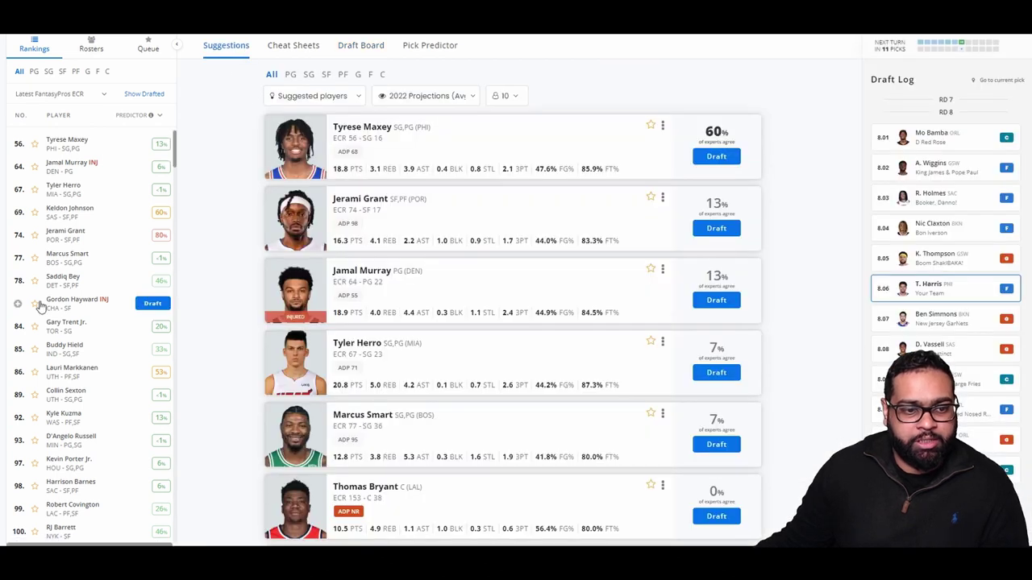
pyautogui.scroll(-3, 479, 339)
pyautogui.scroll(2, 433, 243)
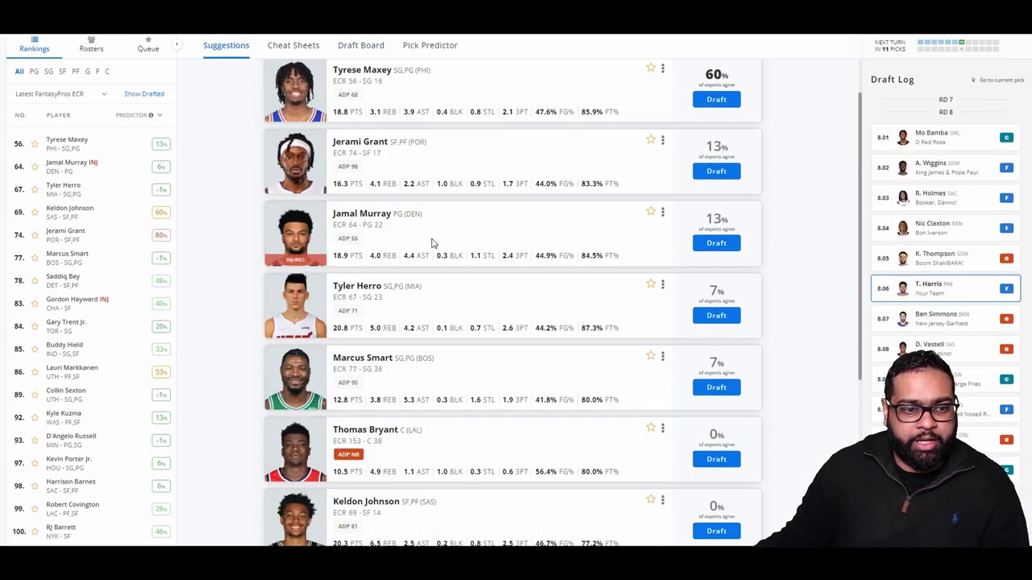
pyautogui.scroll(-1, 416, 187)
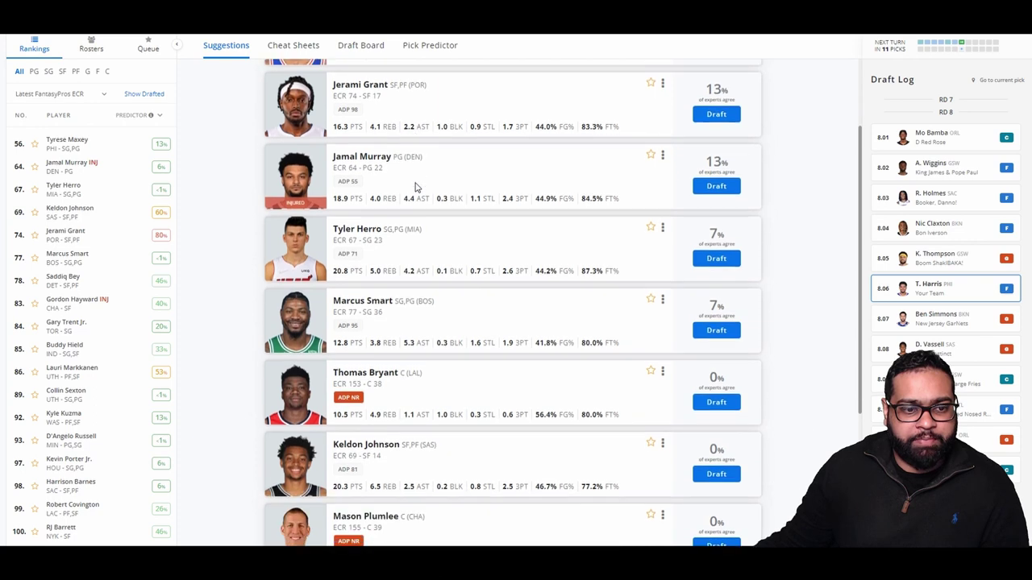
pyautogui.click(716, 474)
# Step: Check the team's open slots on the draft board by roster, review the suggestions, and draft Jamal Murray in round 10
pyautogui.scroll(-2, 557, 494)
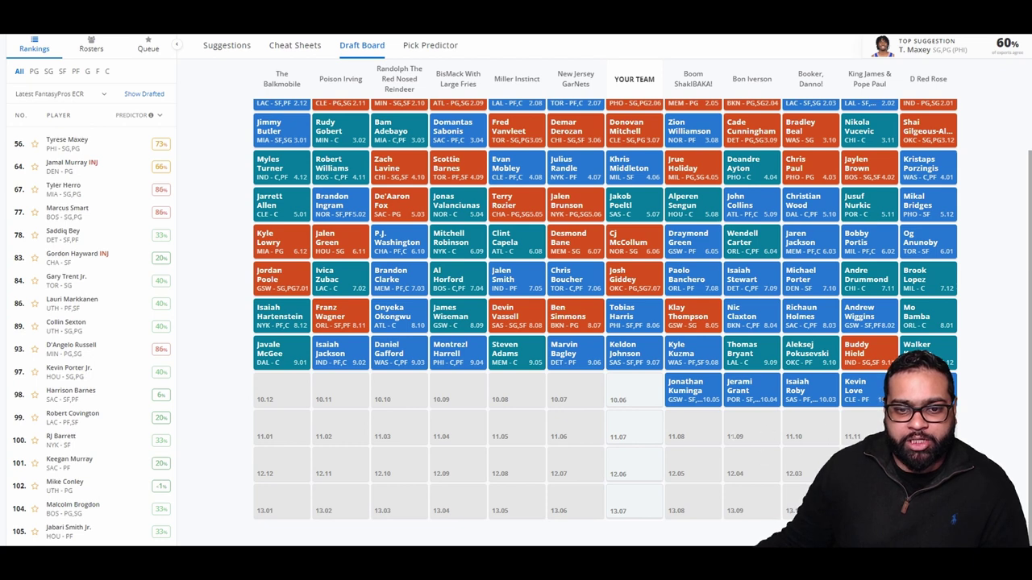
pyautogui.scroll(2, 711, 436)
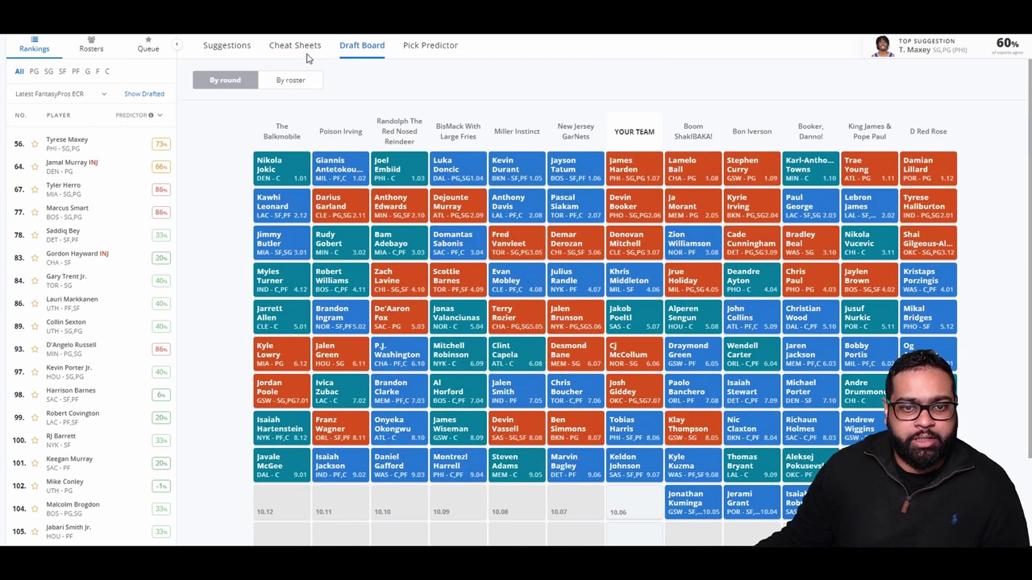
pyautogui.click(289, 81)
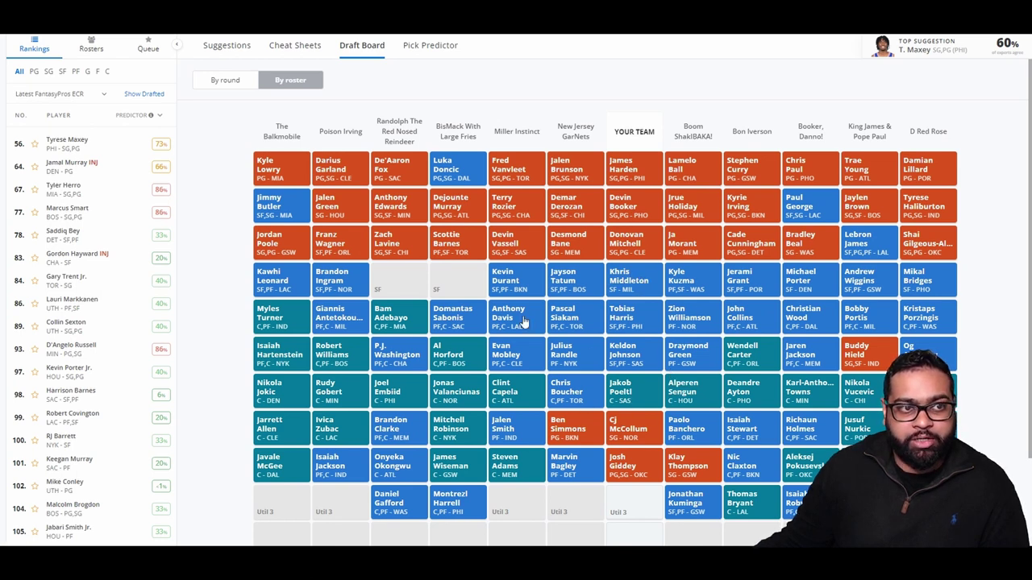
pyautogui.click(237, 50)
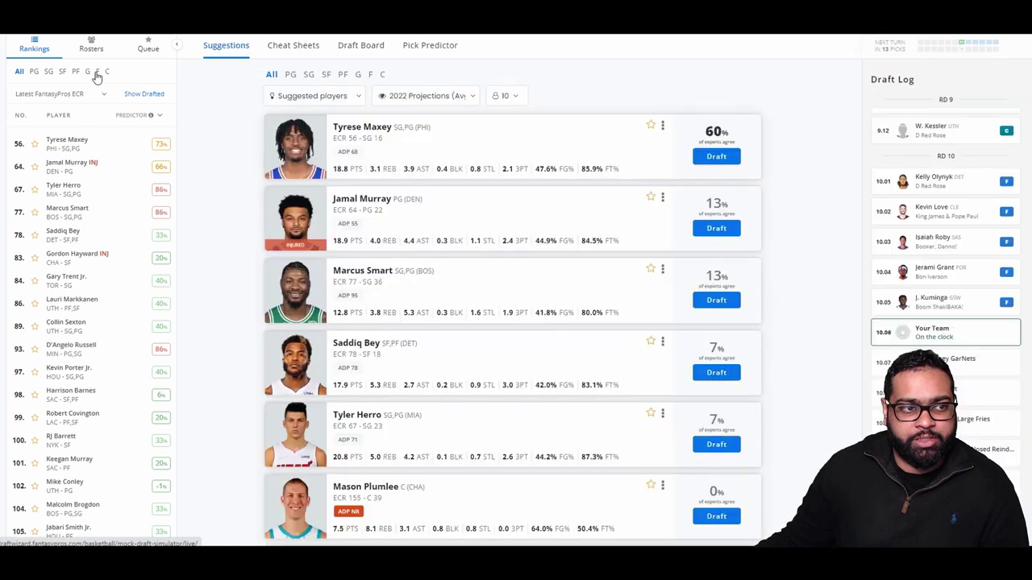
pyautogui.click(106, 71)
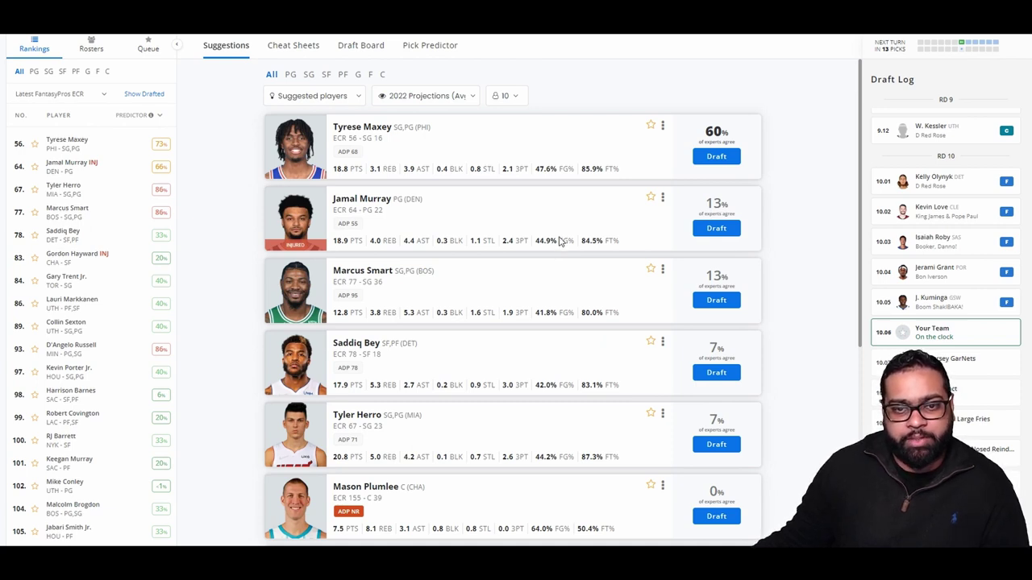
pyautogui.click(361, 45)
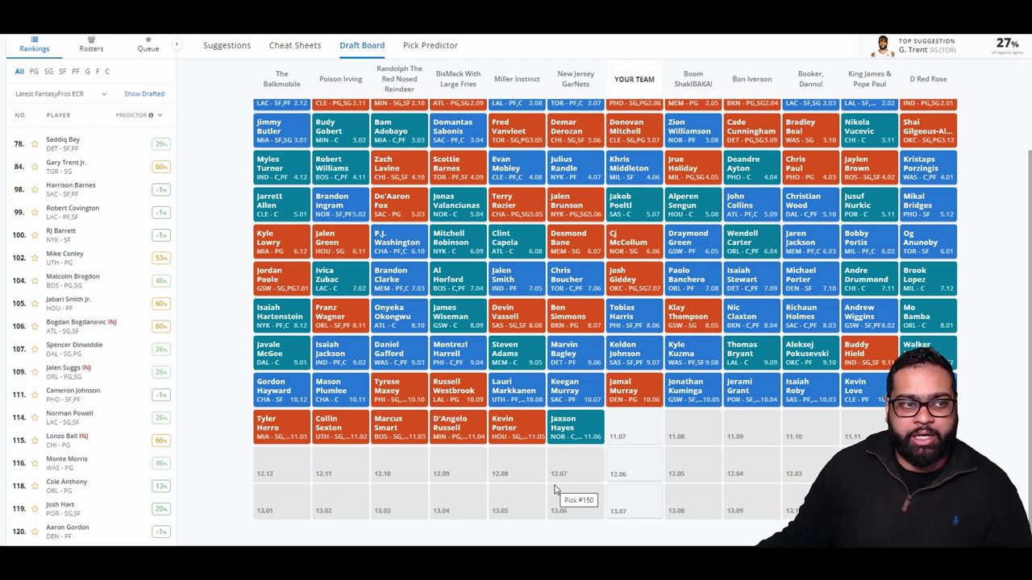
# Step: Compare the suggested and ranked players for round 11 and draft Gary Trent Jr
pyautogui.click(226, 45)
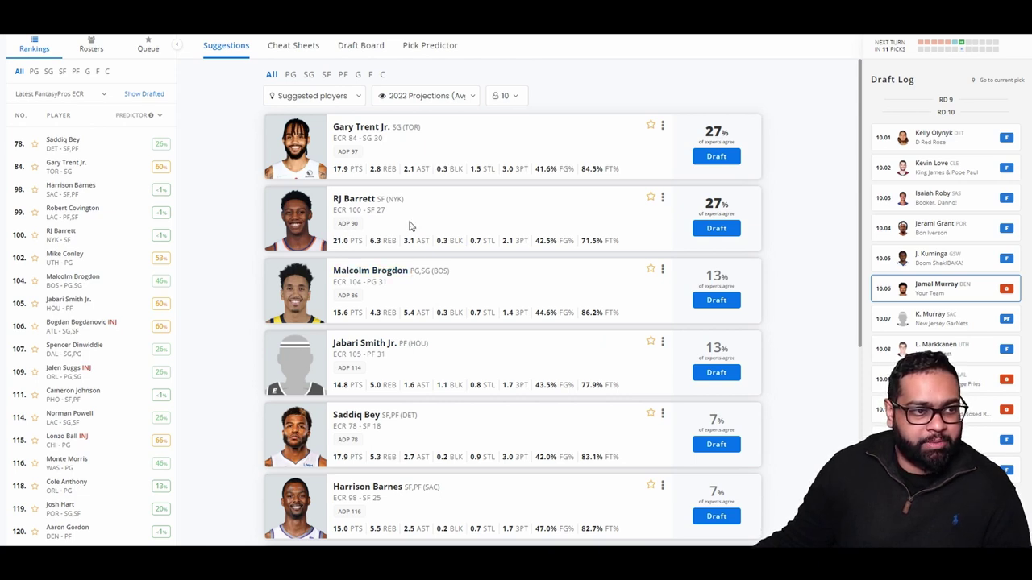
pyautogui.scroll(-3, 85, 242)
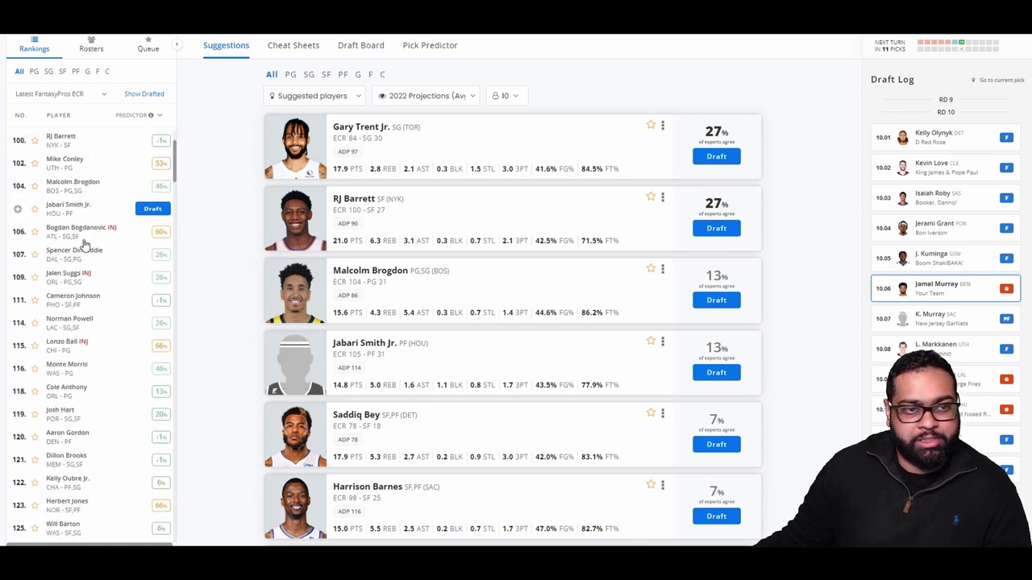
pyautogui.scroll(3, 85, 274)
pyautogui.click(716, 157)
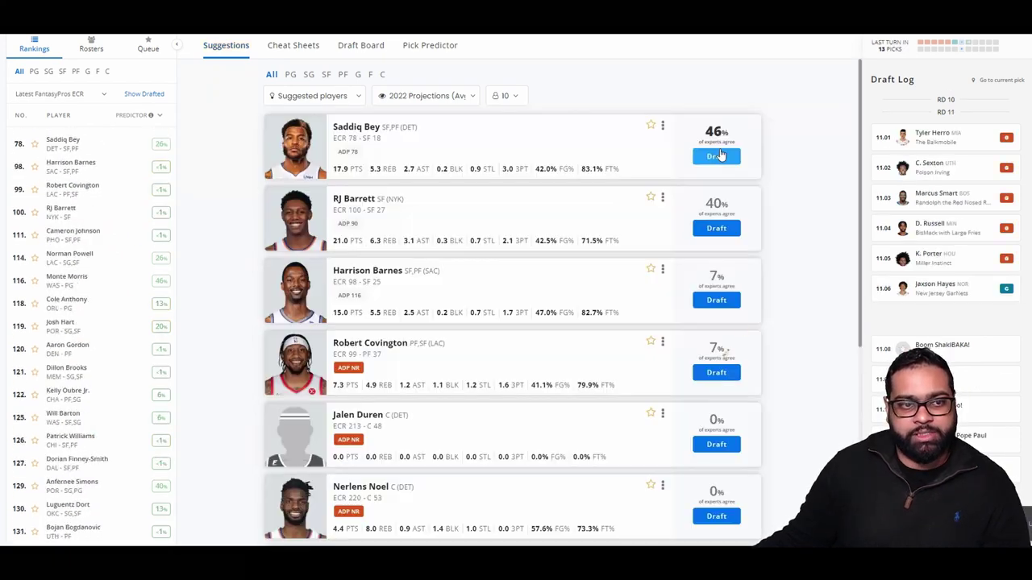
# Step: Review the draft board and draft RJ Barrett from the rankings in round 12
pyautogui.click(361, 45)
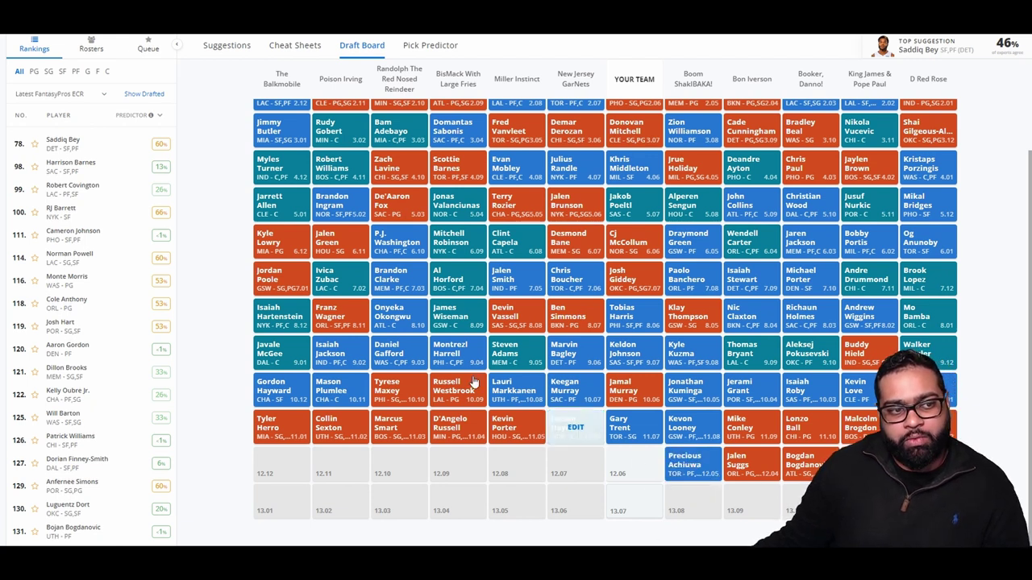
pyautogui.click(147, 215)
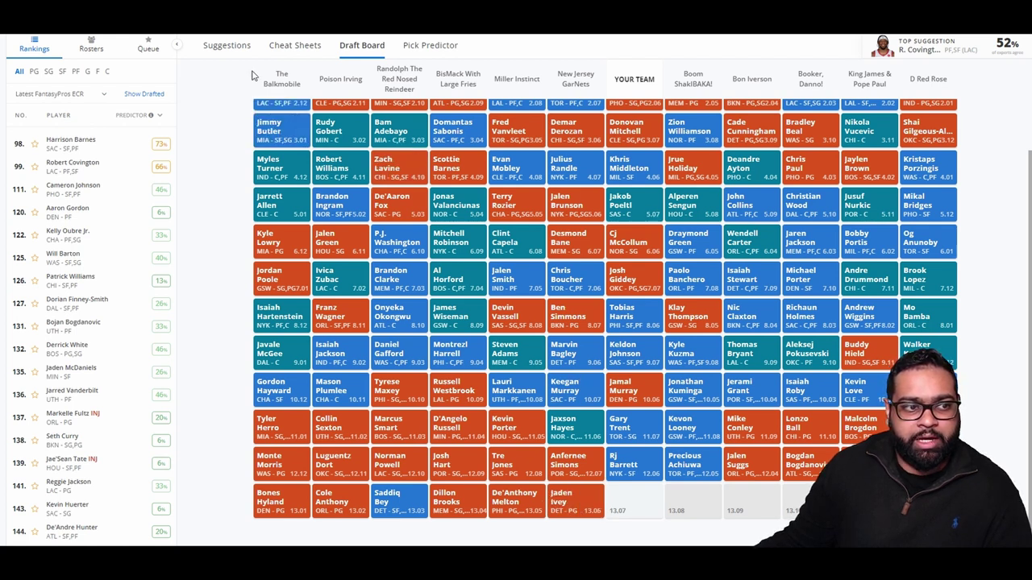
# Step: Look through the suggested players for the last pick and draft Robert Covington in round 13
pyautogui.click(228, 49)
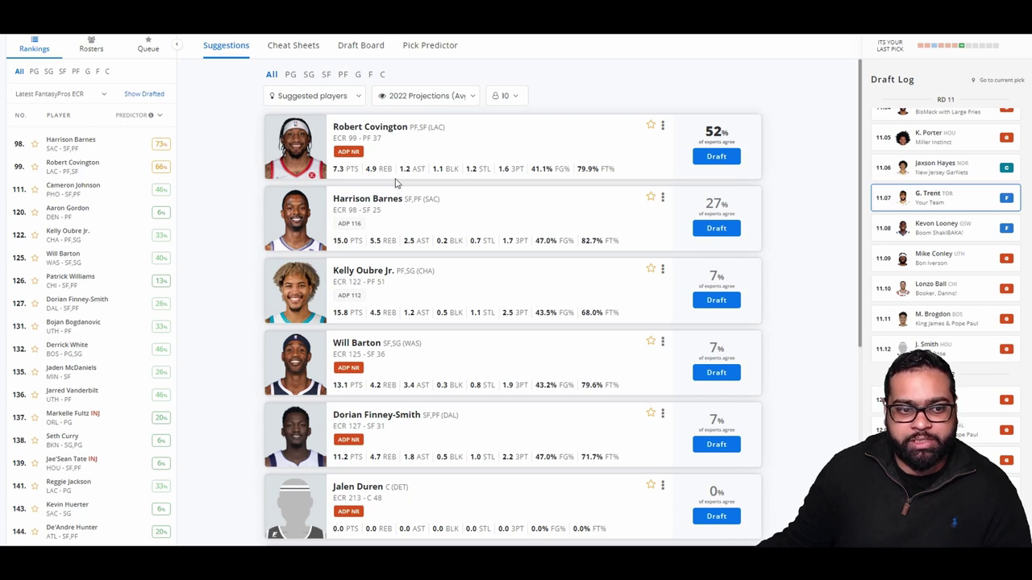
pyautogui.scroll(-2, 449, 182)
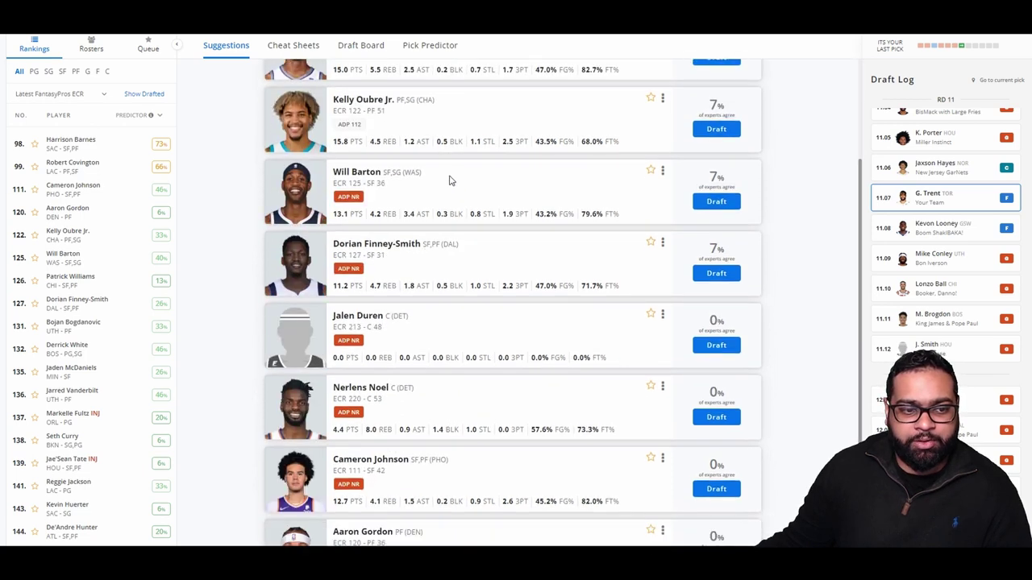
pyautogui.scroll(-2, 449, 180)
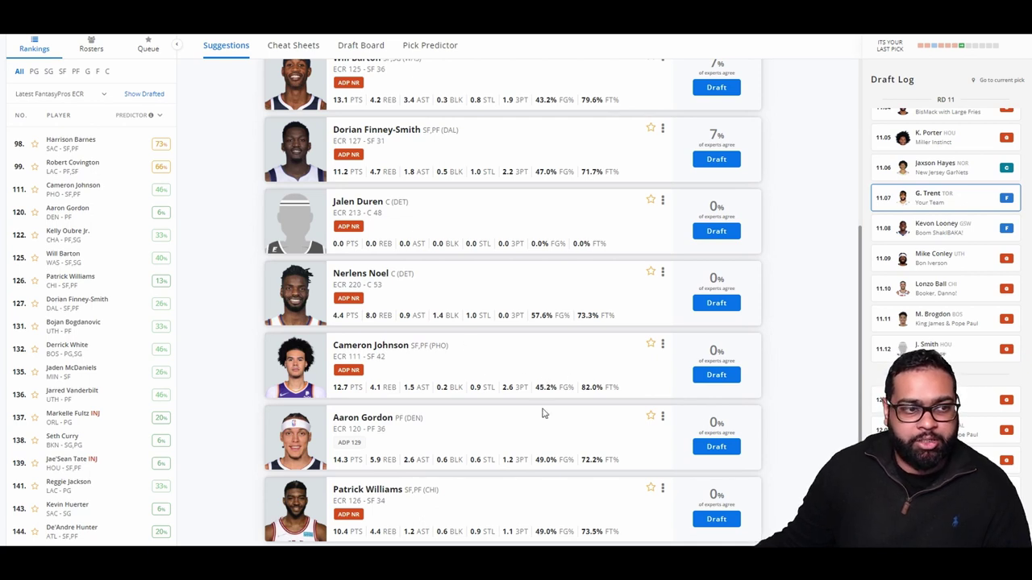
pyautogui.scroll(5, 562, 396)
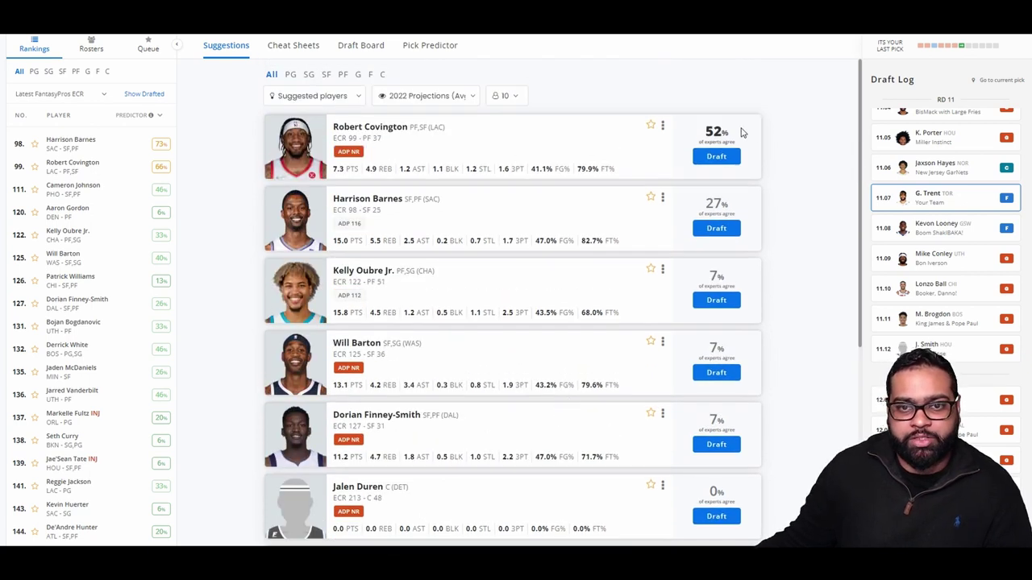
pyautogui.click(717, 158)
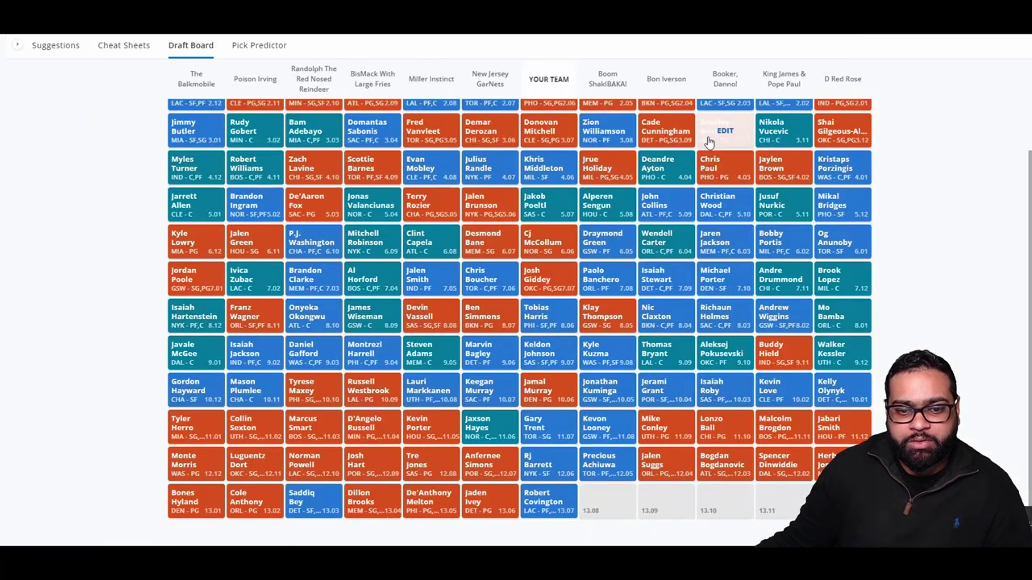